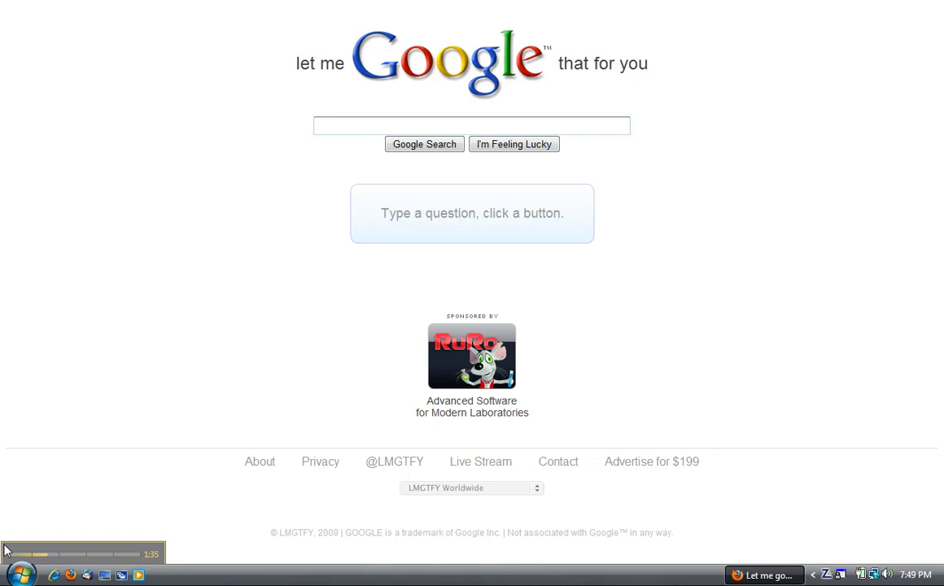
# Enter the question 'how to start a blog' in the lmgtfy search box
pyautogui.click(338, 128)
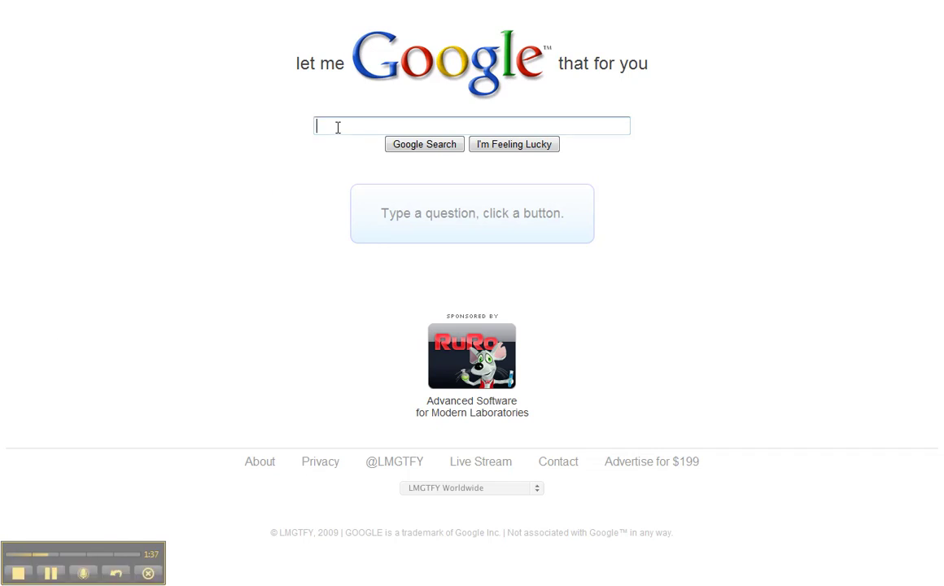
pyautogui.write('h')
pyautogui.write('ow to')
pyautogui.write(' start ')
pyautogui.write('a blo')
pyautogui.write('g')
# Generate the shareable lmgtfy link for the blog question and reveal its tinyurl and go options
pyautogui.click(434, 148)
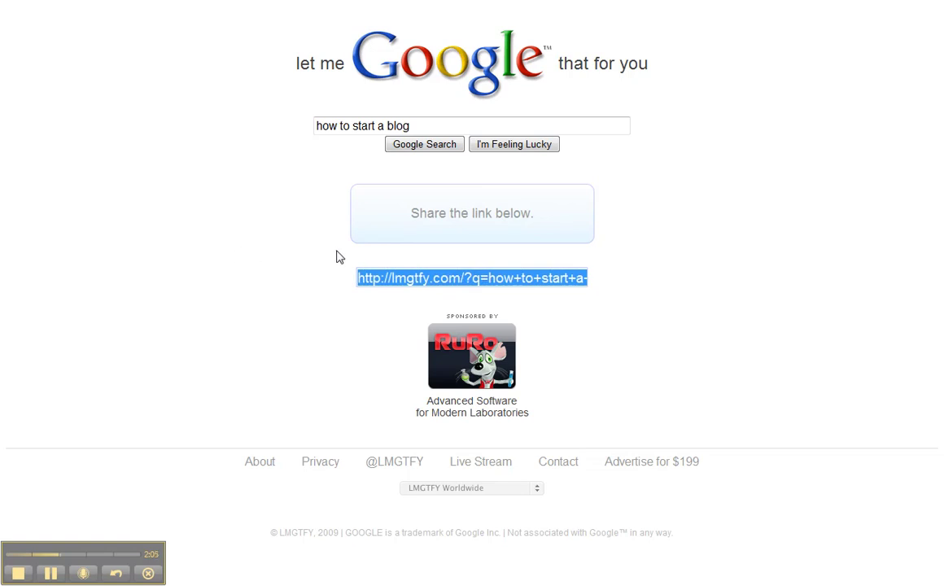
pyautogui.click(460, 215)
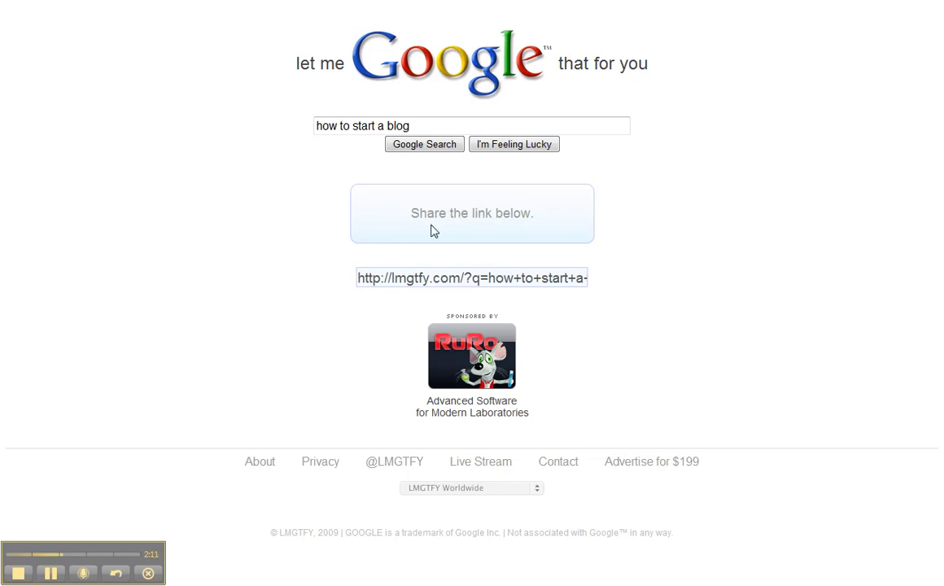
pyautogui.moveTo(472, 279)
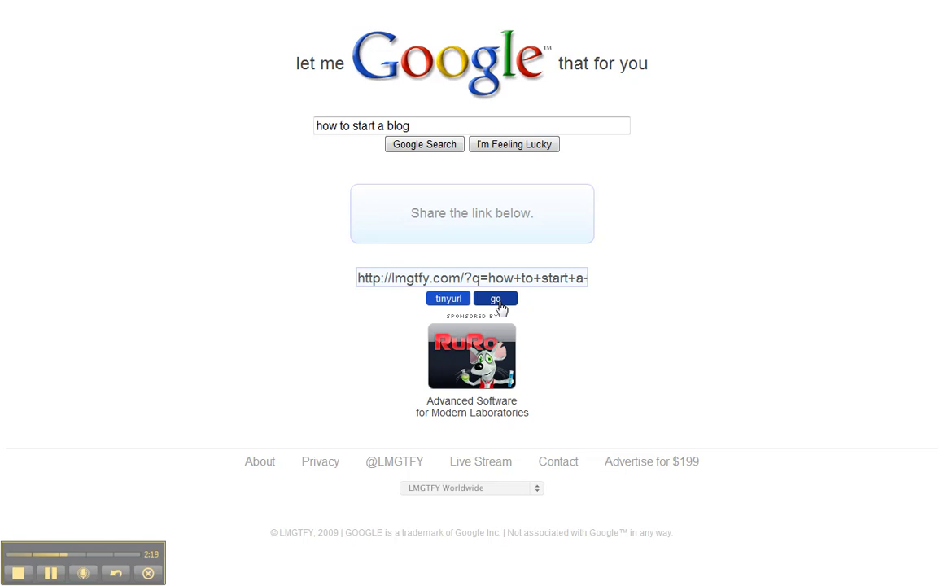
pyautogui.click(448, 299)
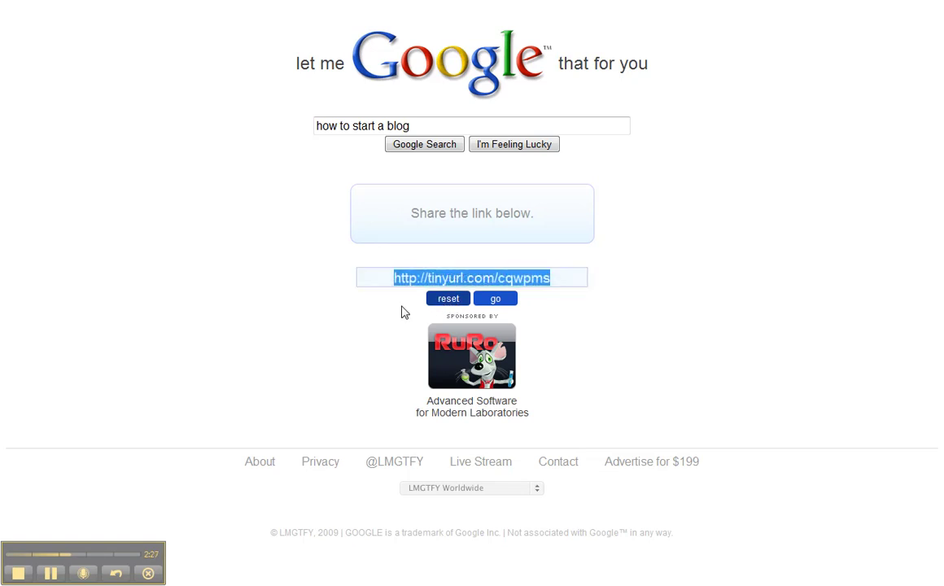
pyautogui.rightClick(433, 279)
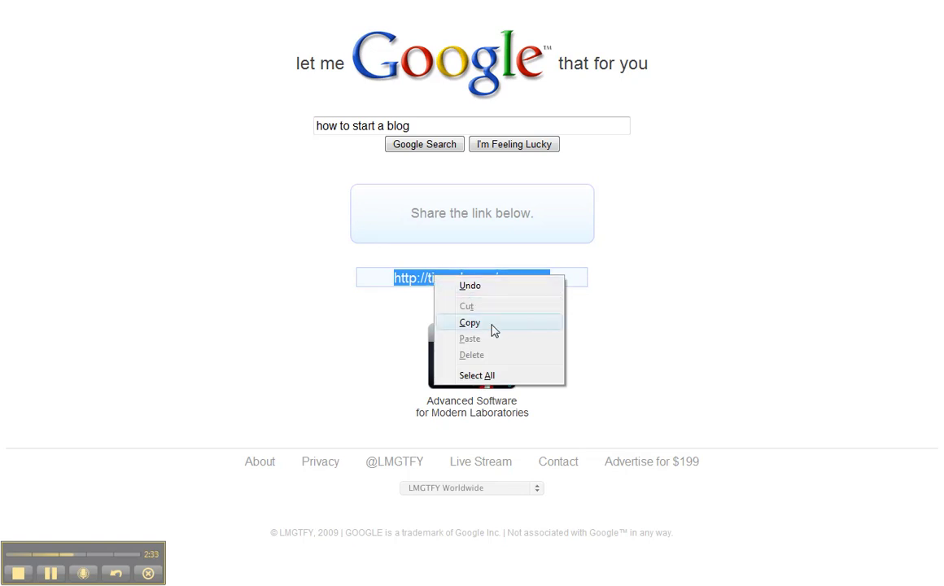
pyautogui.click(470, 323)
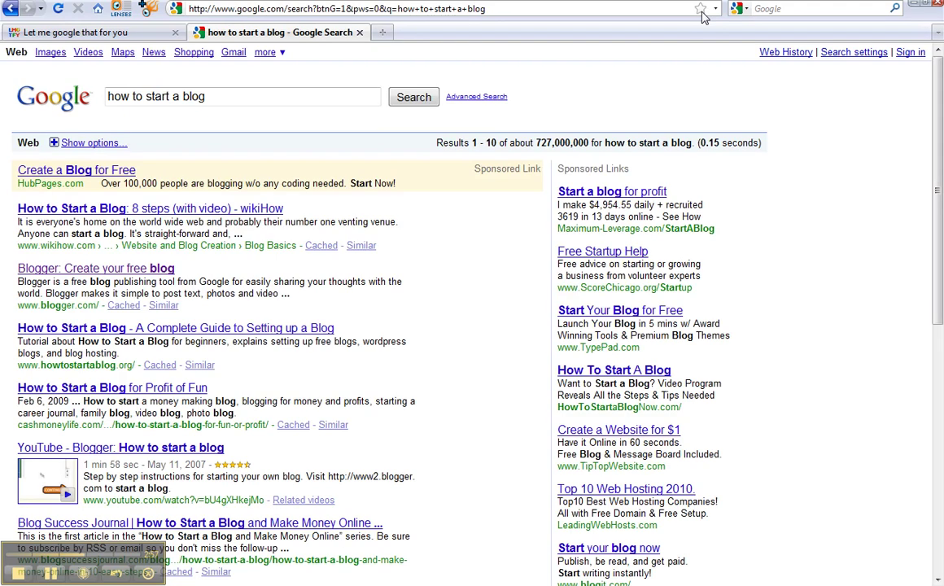
# Show the 'how to start a blog' Google results fullscreen and scroll to review them
pyautogui.press('F11')
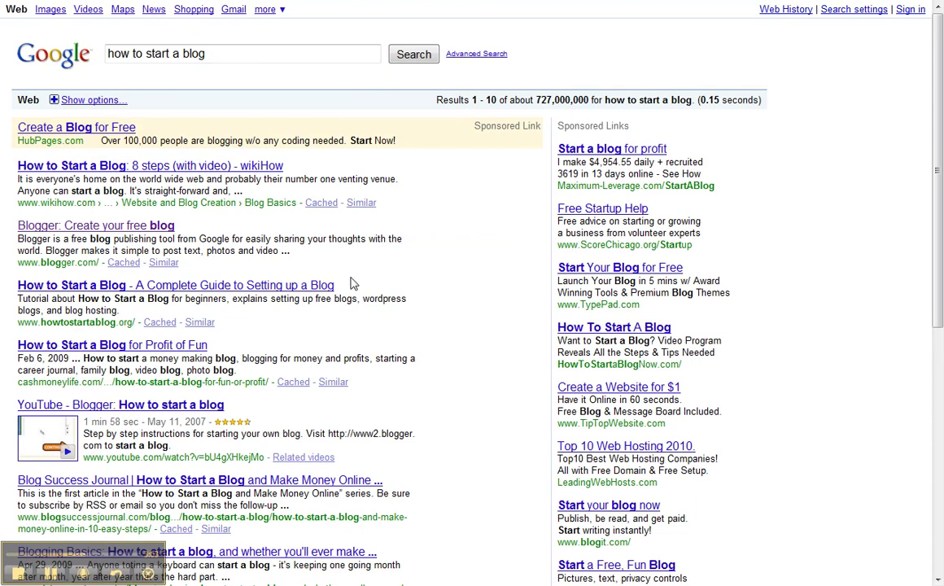
pyautogui.scroll(-1, 365, 285)
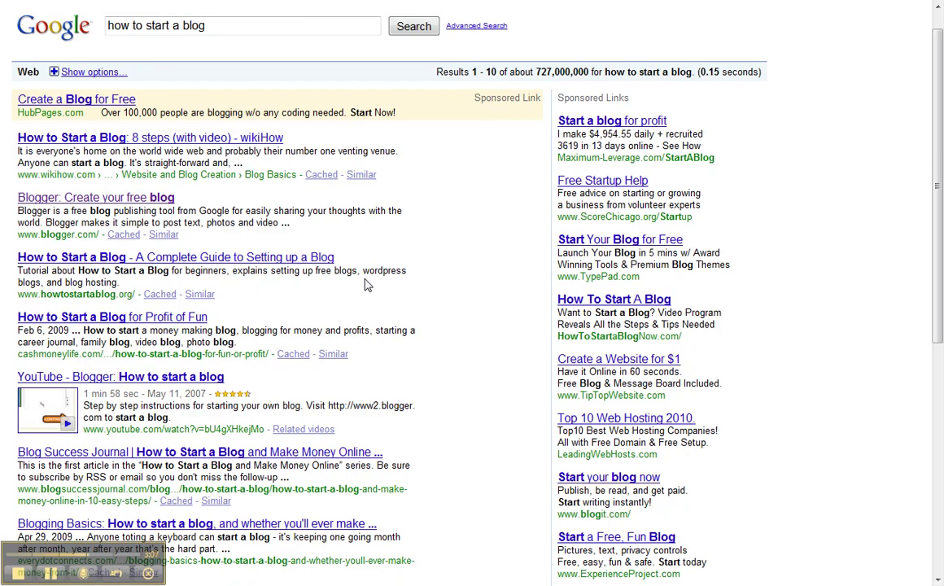
pyautogui.scroll(1, 411, 313)
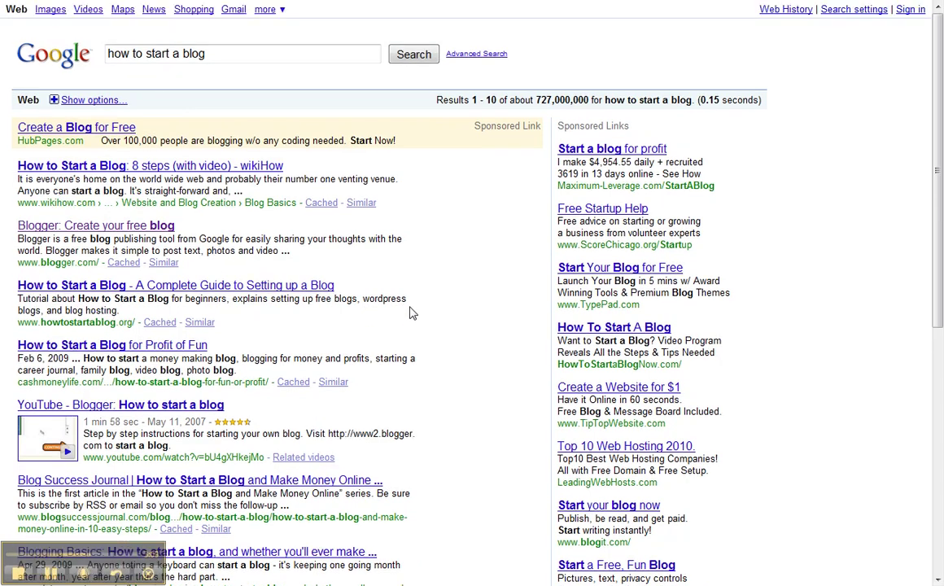